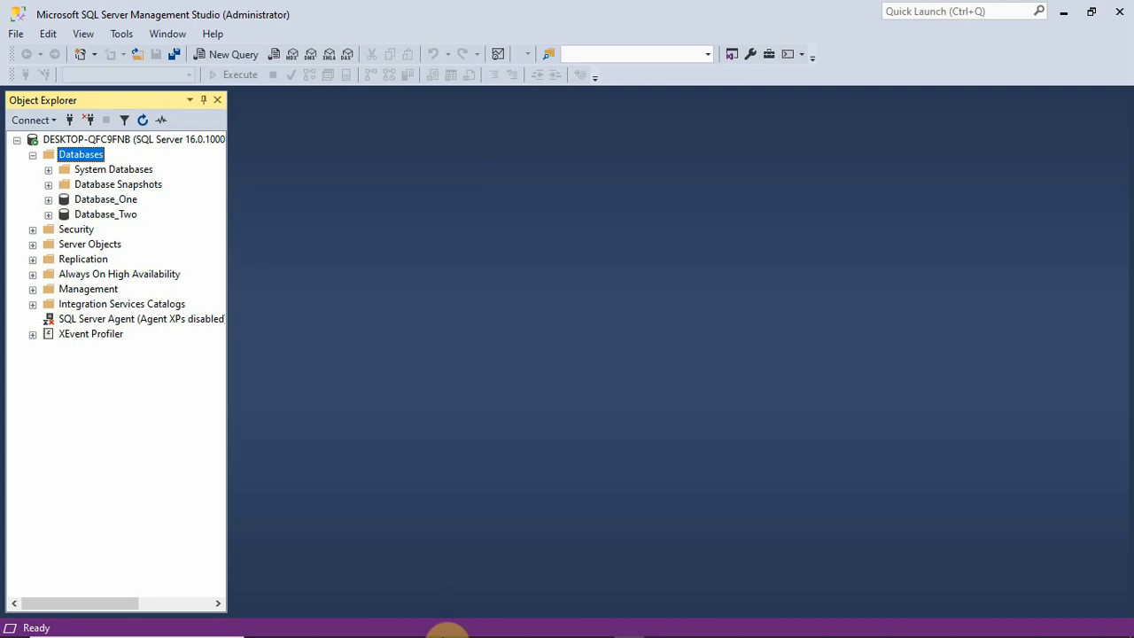
# - Switch to File Explorer and copy AdventureWorksDW2022.bak from the Databases folder in Documents
pyautogui.moveTo(380, 625)
pyautogui.moveTo(295, 626)
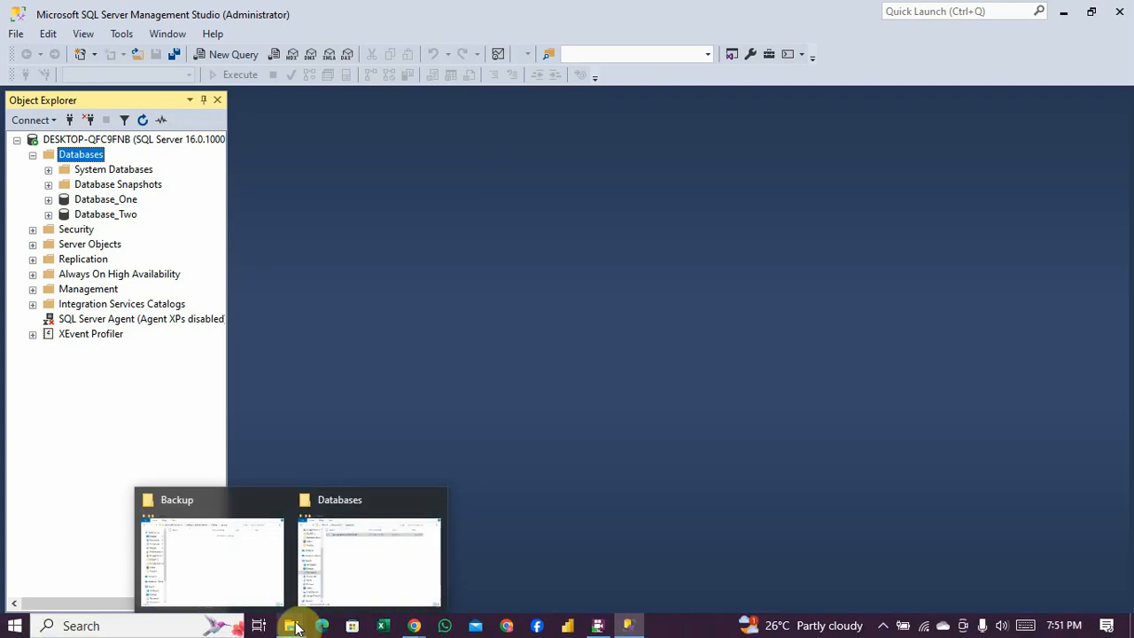
pyautogui.click(341, 573)
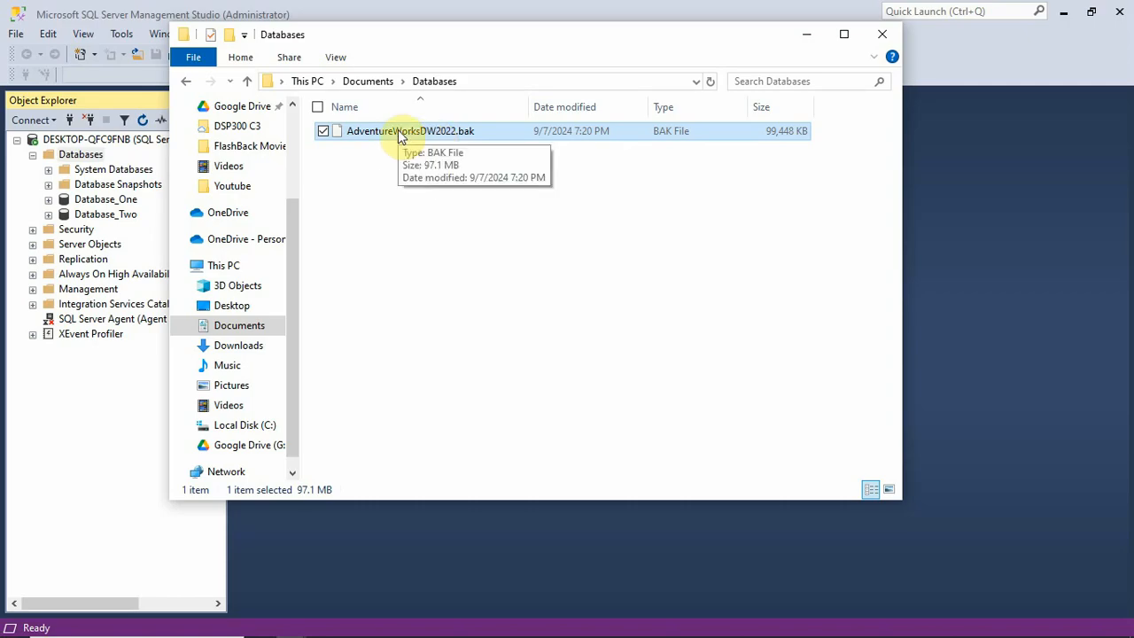
pyautogui.moveTo(474, 35); pyautogui.dragTo(619, 111)
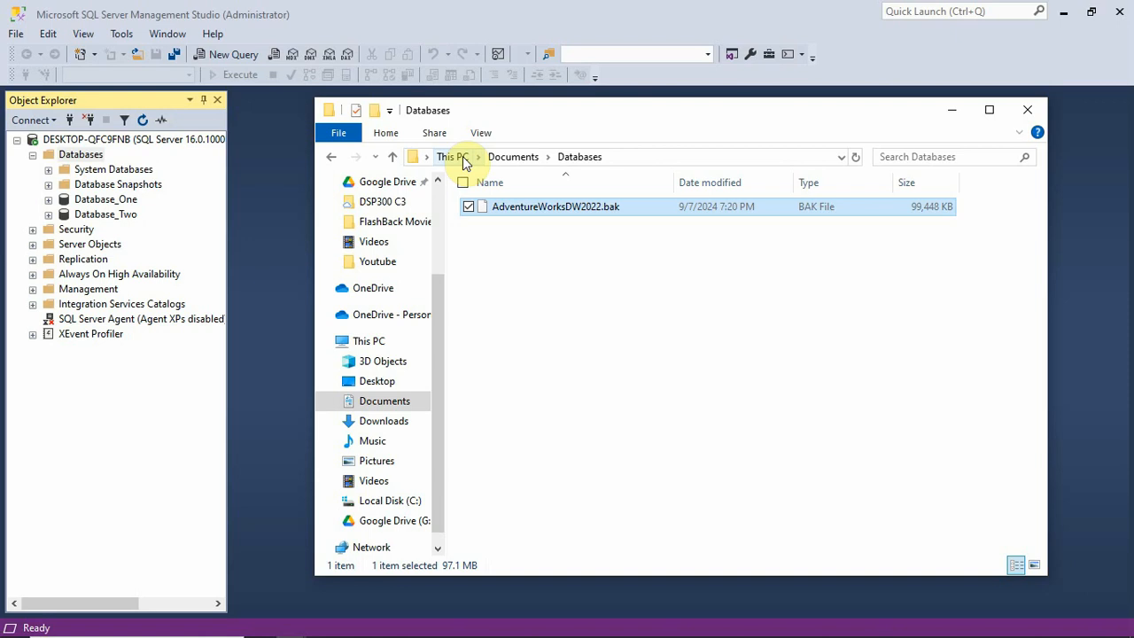
pyautogui.rightClick(529, 210)
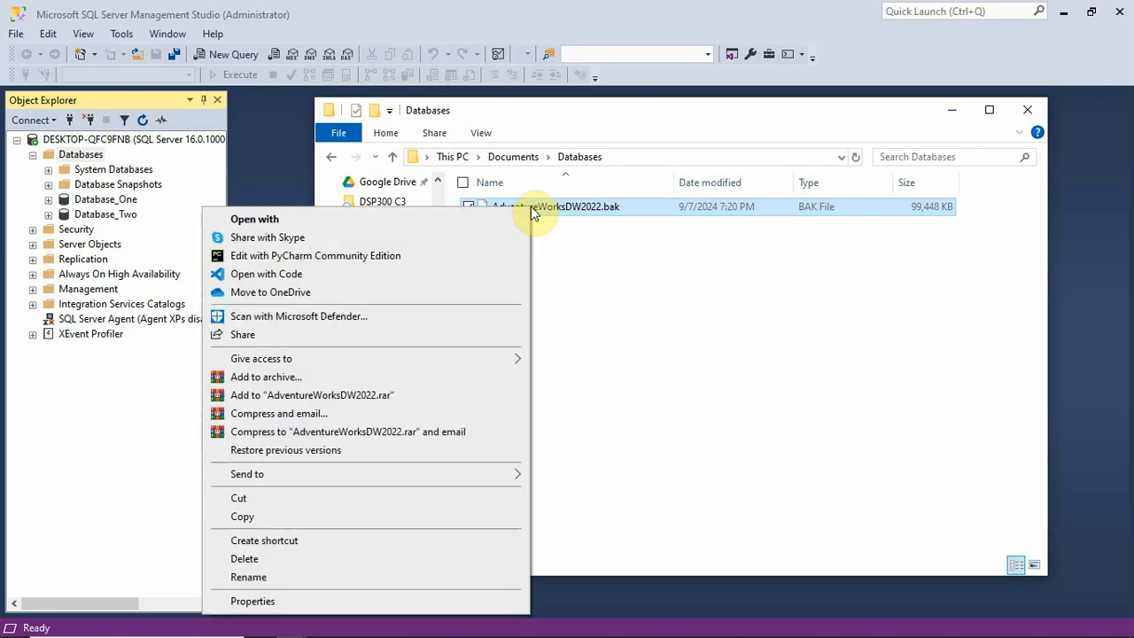
pyautogui.click(306, 516)
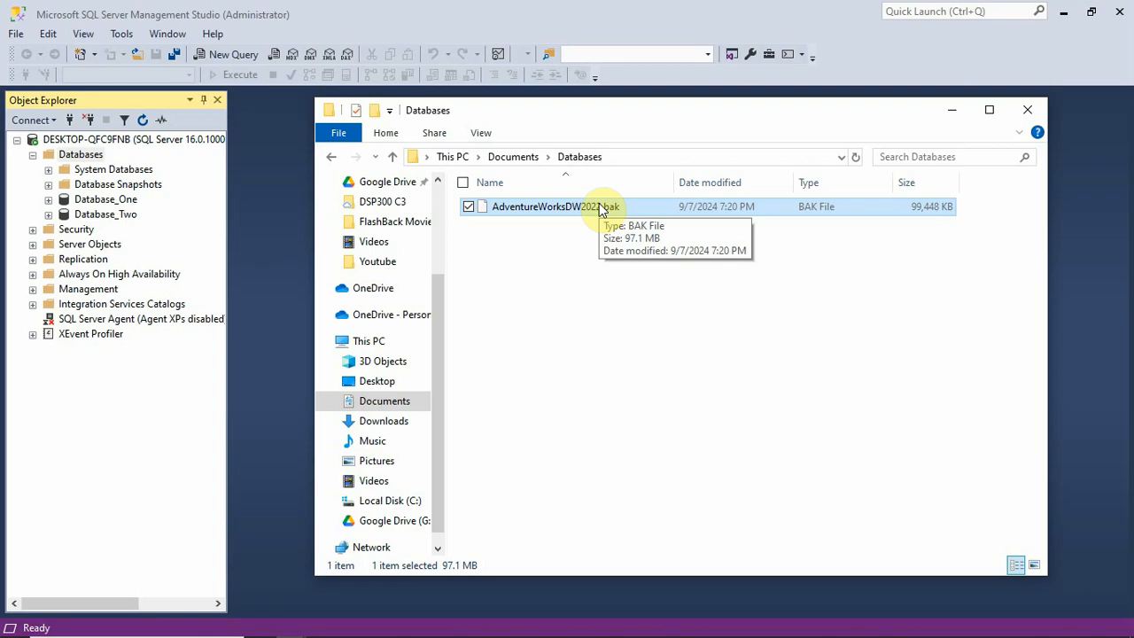
# - Paste the copied backup file into C:\Program Files\Microsoft SQL Server\MSSQL16.MSSQLSERVER\MSSQL\Backup
pyautogui.moveTo(437, 336); pyautogui.dragTo(442, 397)
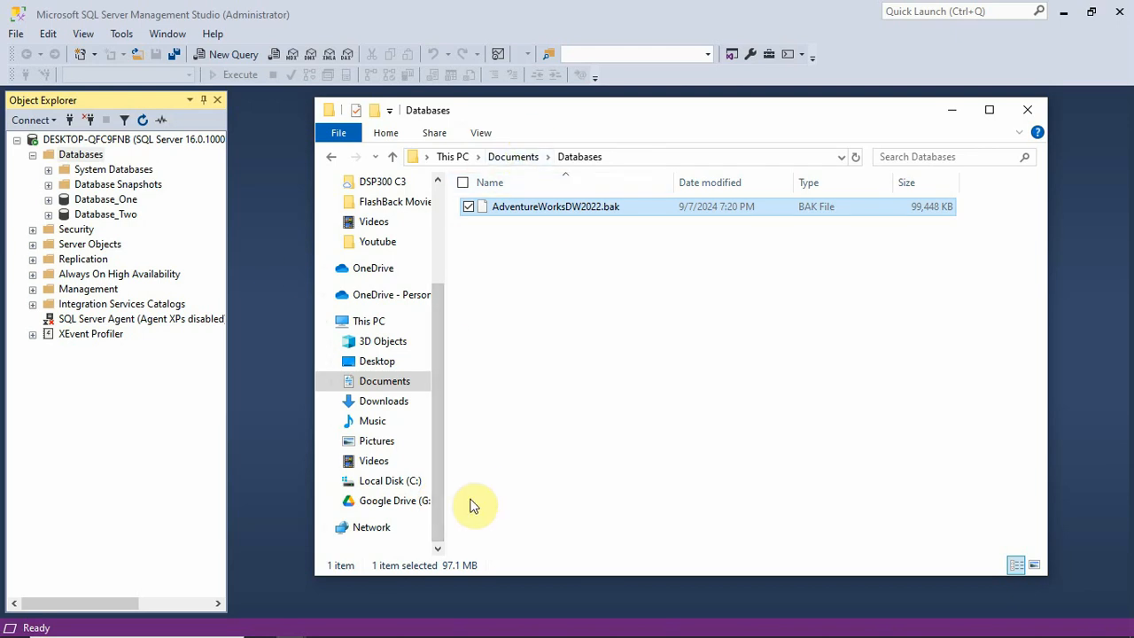
pyautogui.click(392, 483)
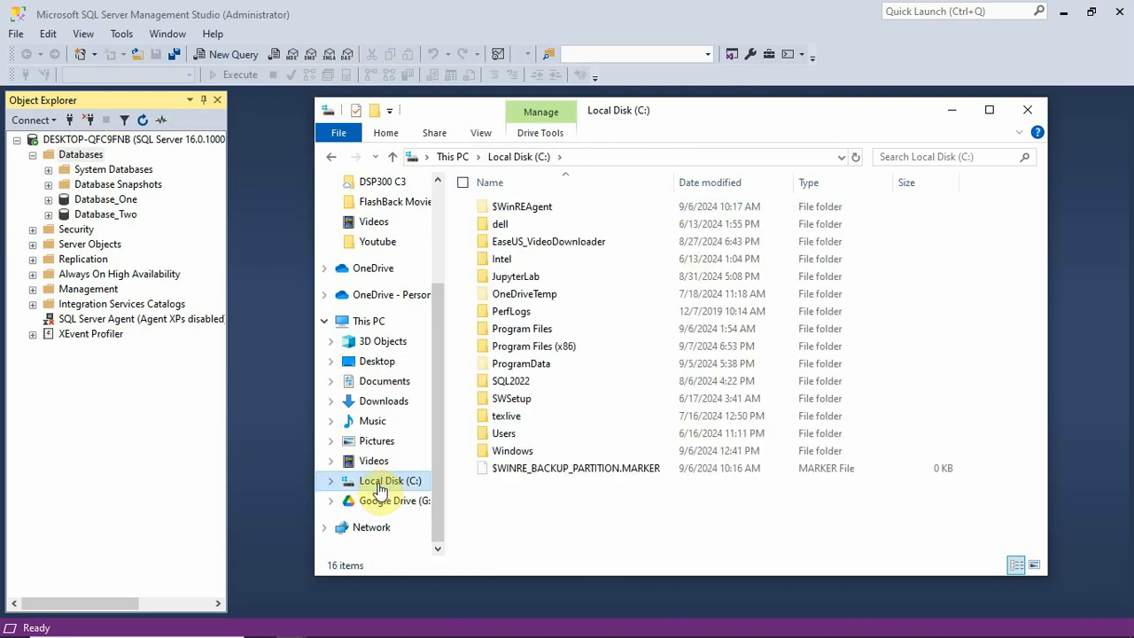
pyautogui.doubleClick(545, 332)
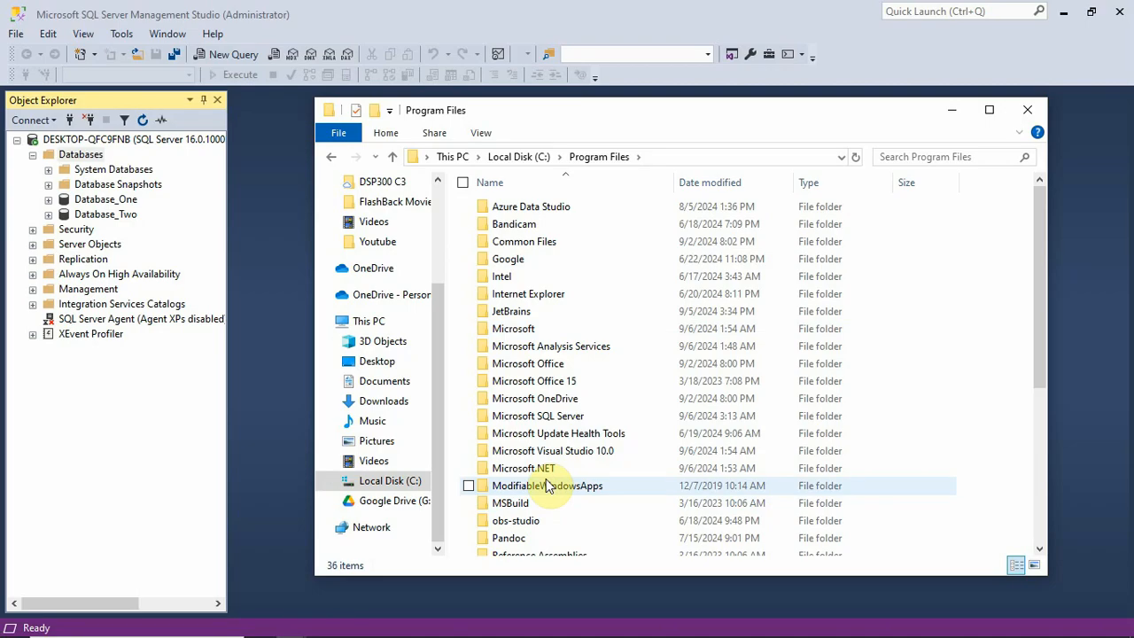
pyautogui.doubleClick(558, 419)
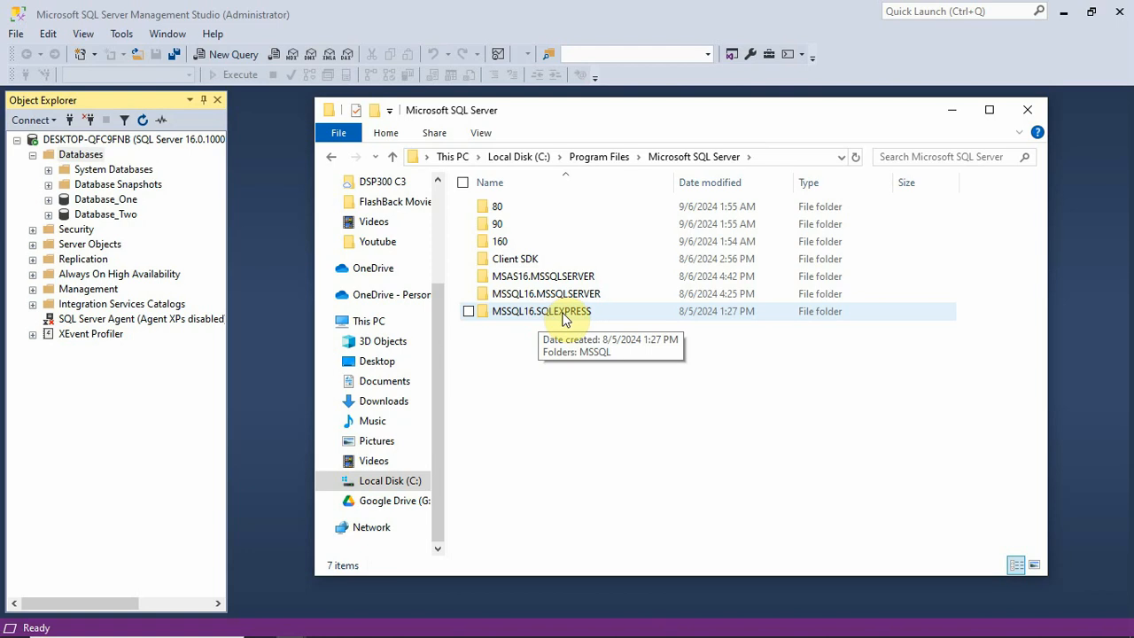
pyautogui.doubleClick(548, 296)
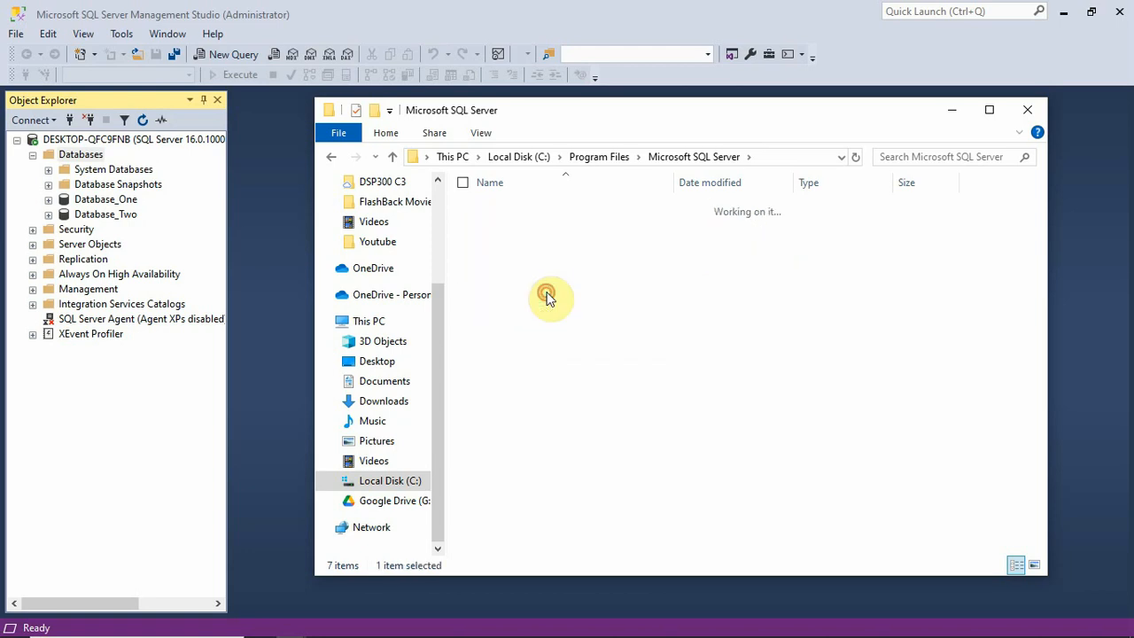
pyautogui.doubleClick(513, 210)
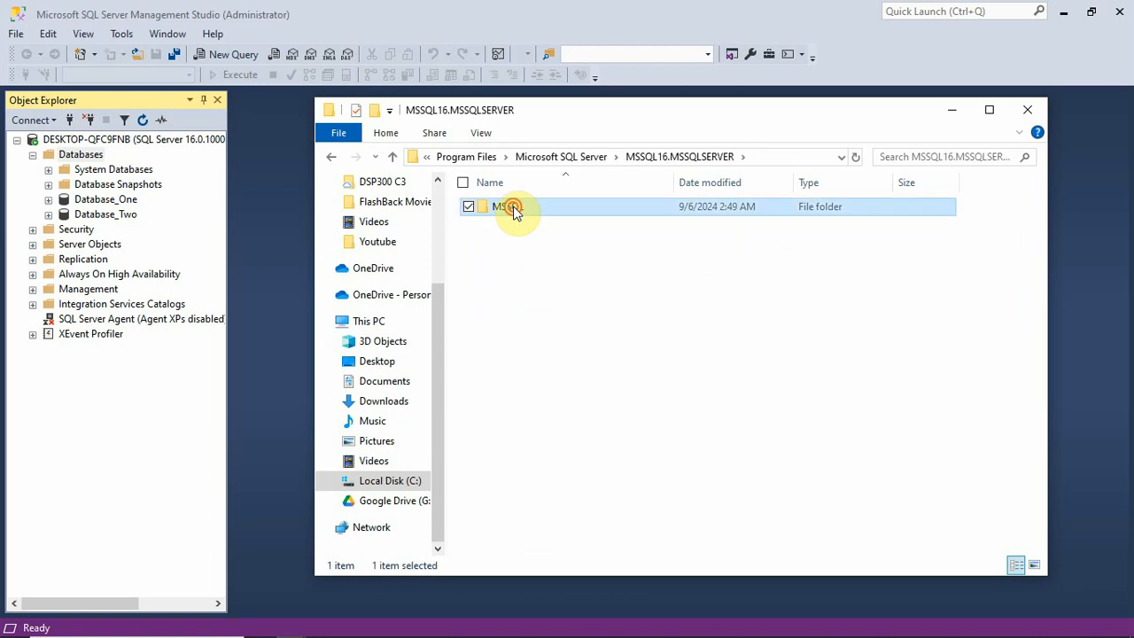
pyautogui.doubleClick(525, 208)
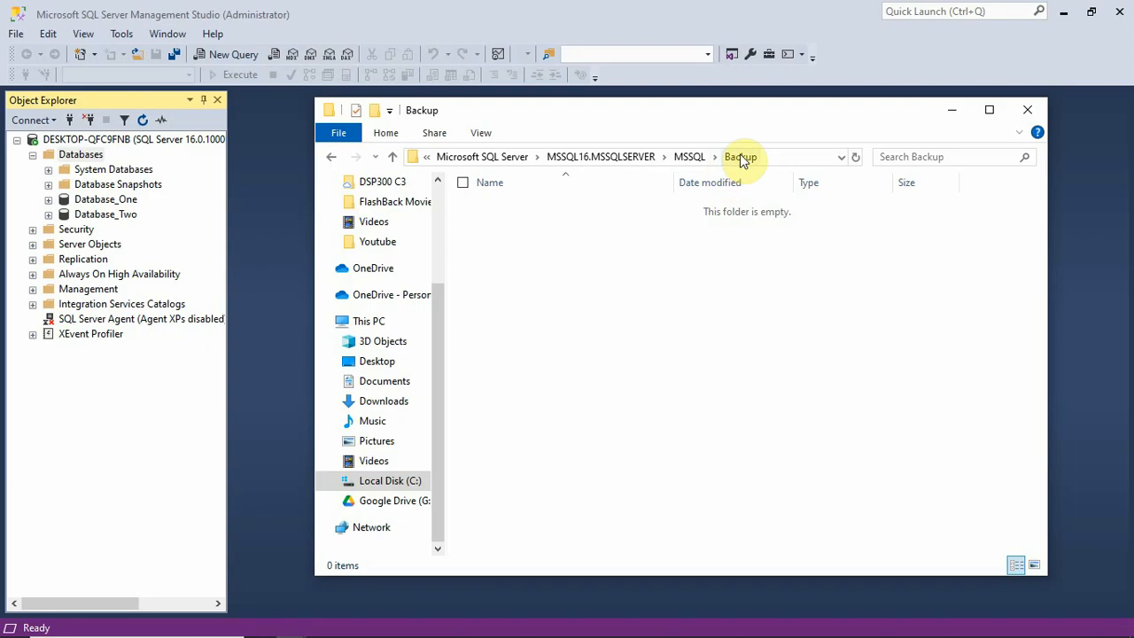
pyautogui.hotkey('ctrl', 'v')
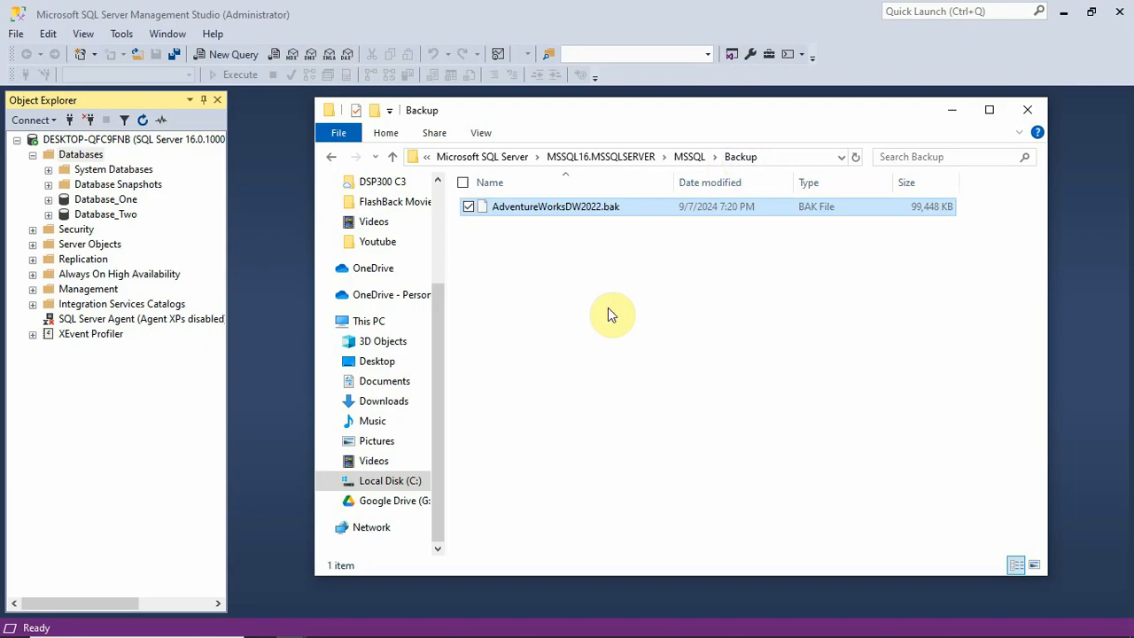
pyautogui.click(636, 239)
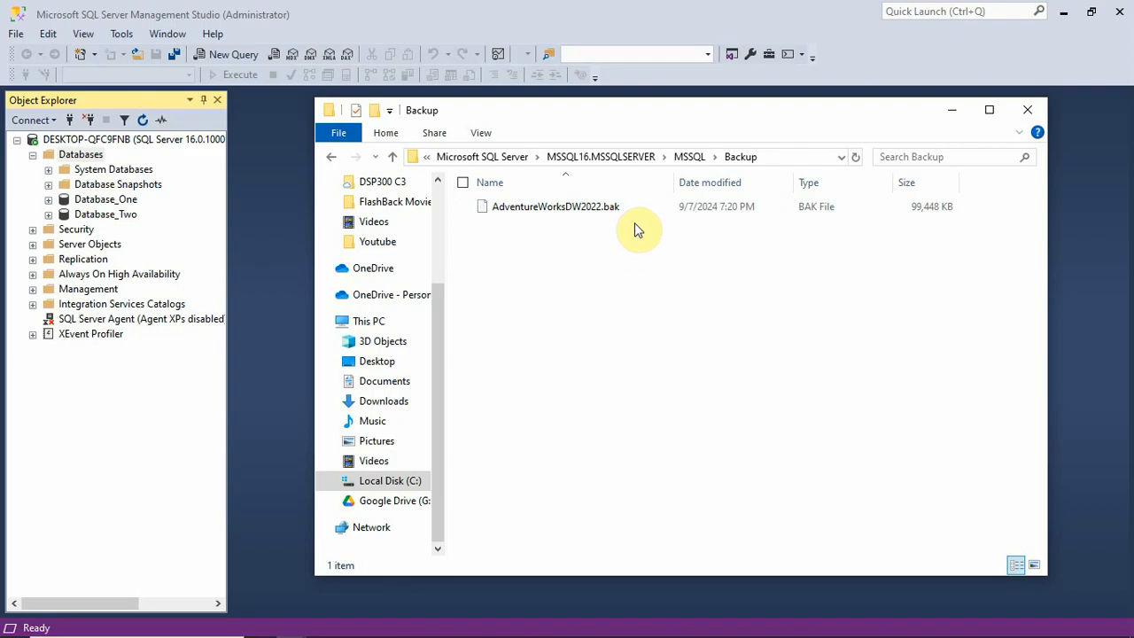
# - Switch to SQL Server Management Studio, start a database restore with Device as source, and open the file browser for adding backup media
pyautogui.click(283, 155)
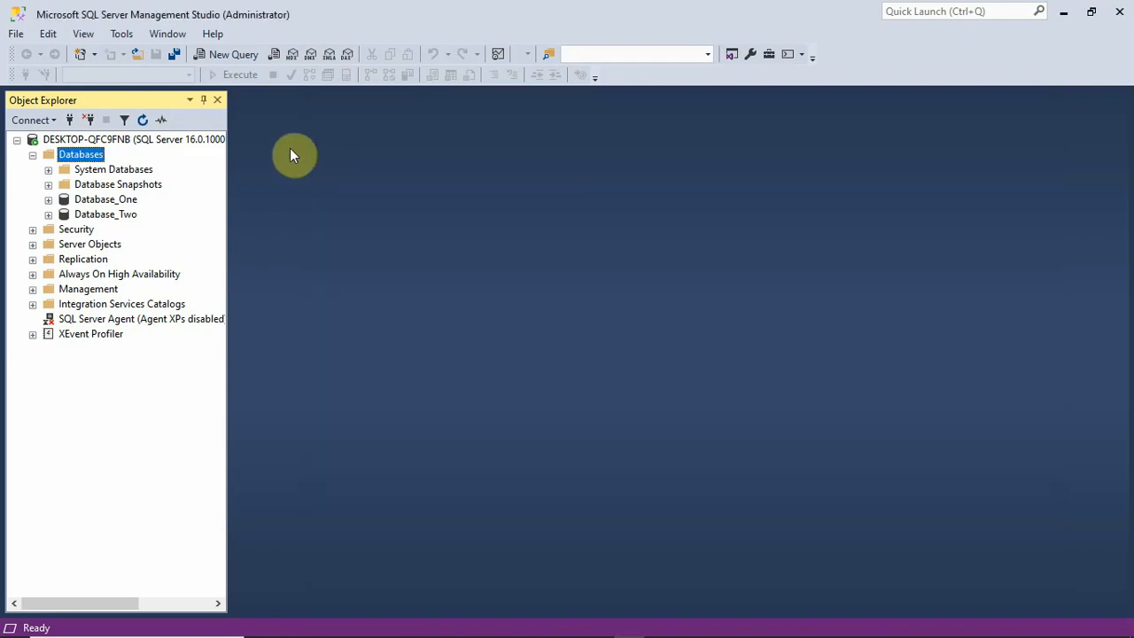
pyautogui.rightClick(89, 161)
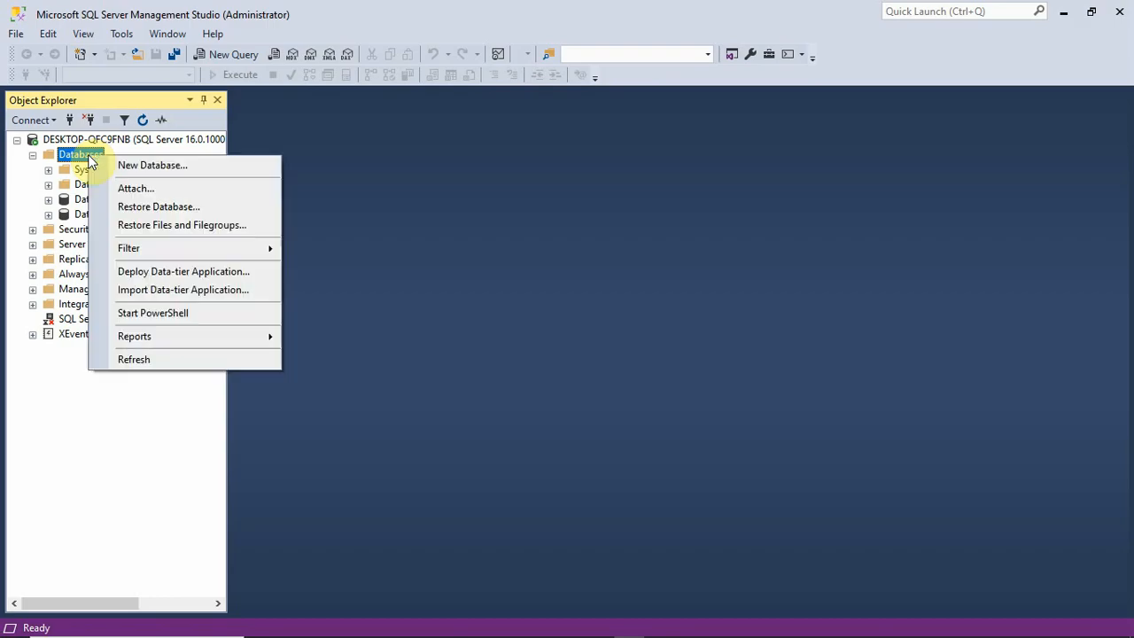
pyautogui.click(185, 206)
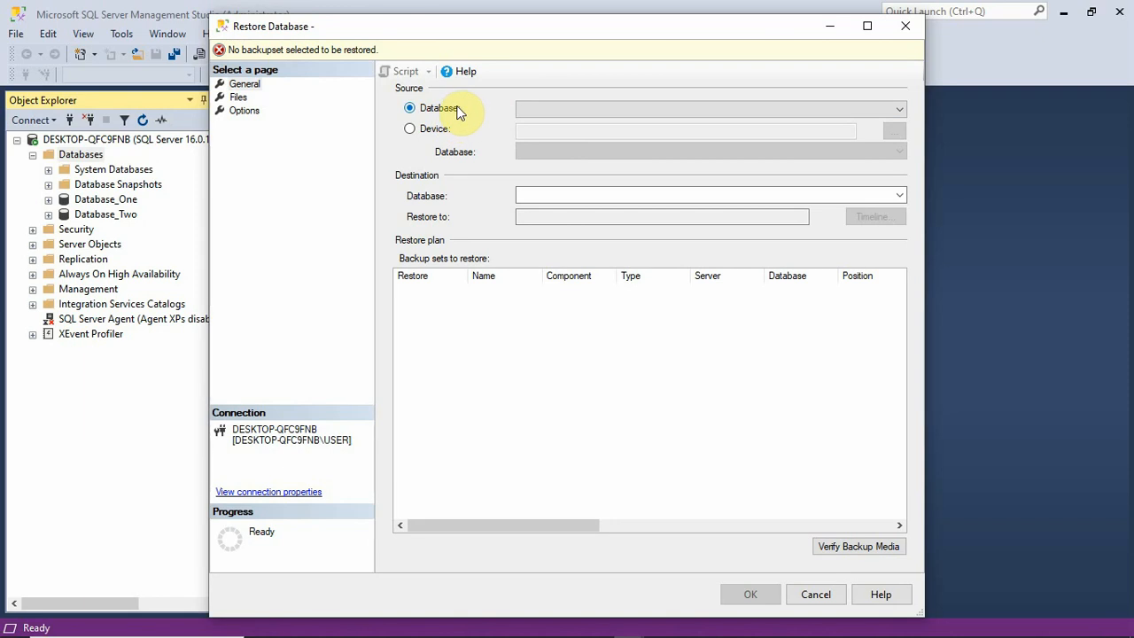
pyautogui.click(409, 130)
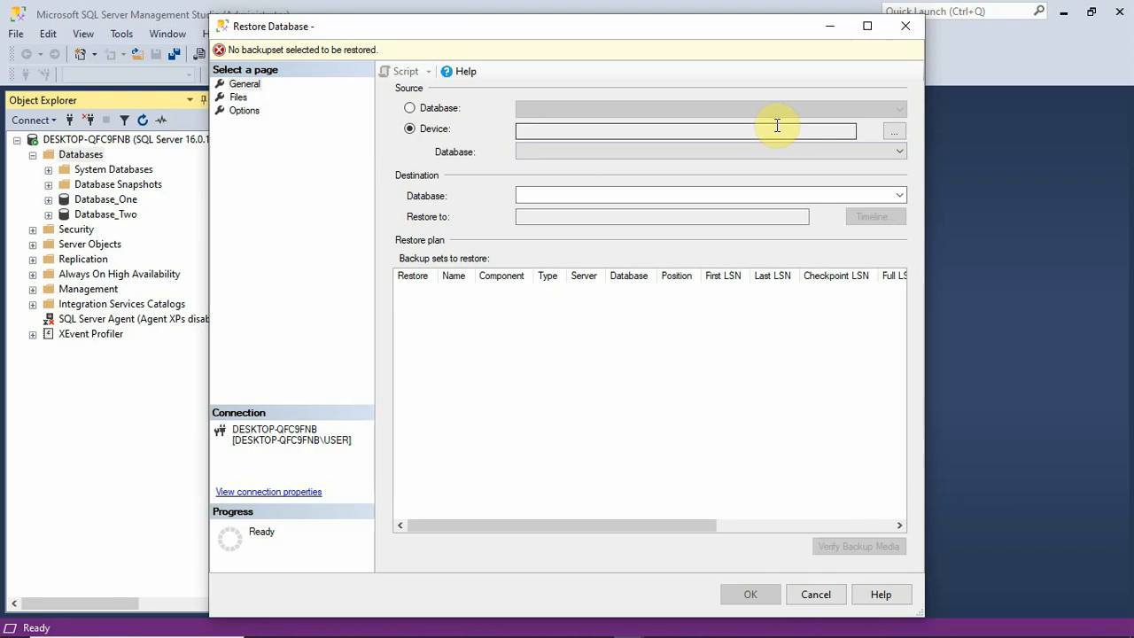
pyautogui.click(895, 134)
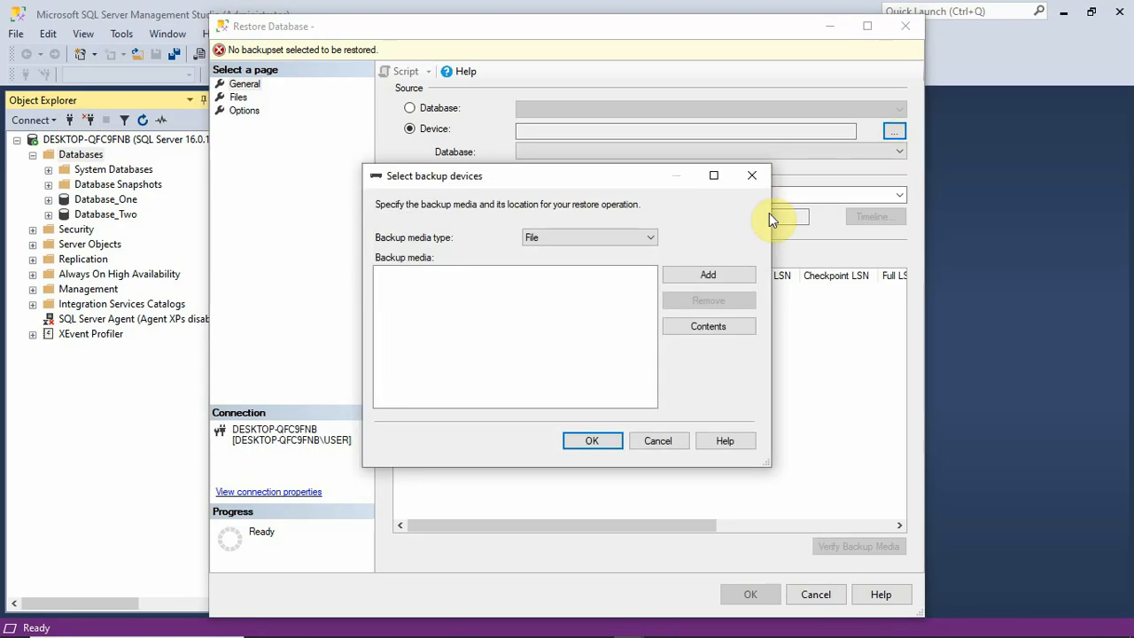
pyautogui.click(718, 277)
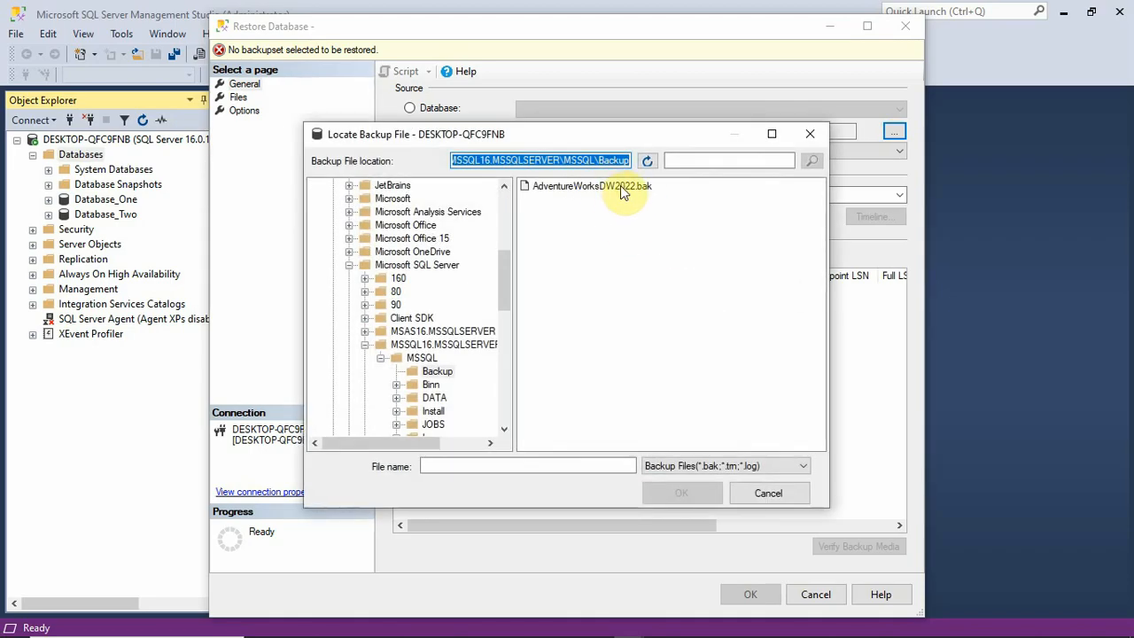
# - Select AdventureWorksDW2022.bak in the Backup folder, and browse the backup file location up to the C: drive root
pyautogui.click(623, 193)
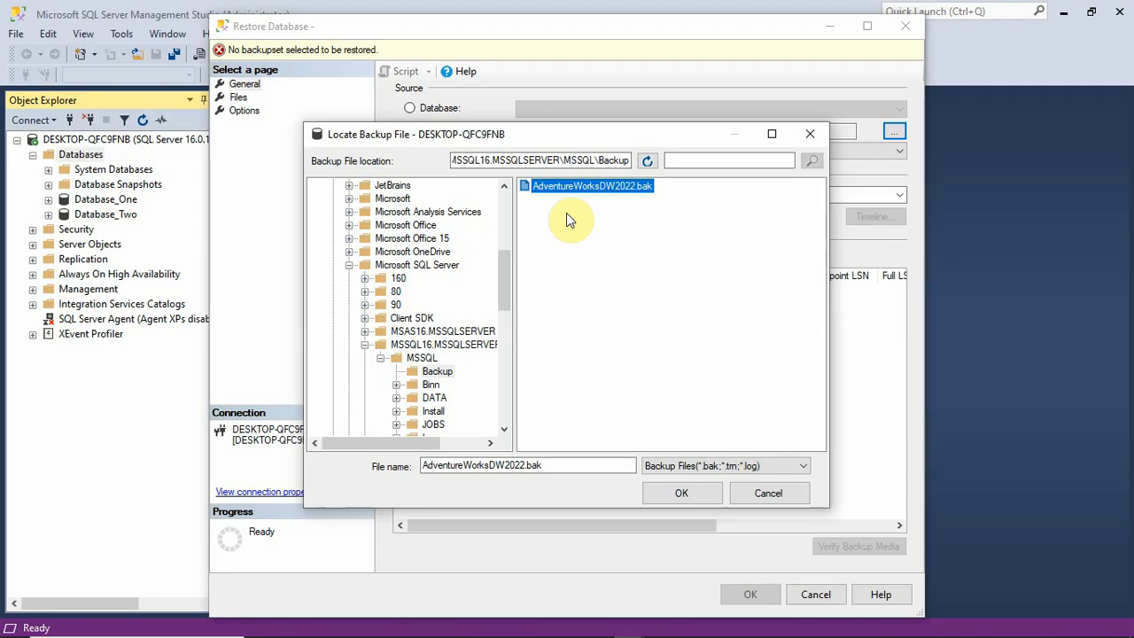
pyautogui.click(349, 265)
pyautogui.moveTo(501, 301); pyautogui.dragTo(499, 187)
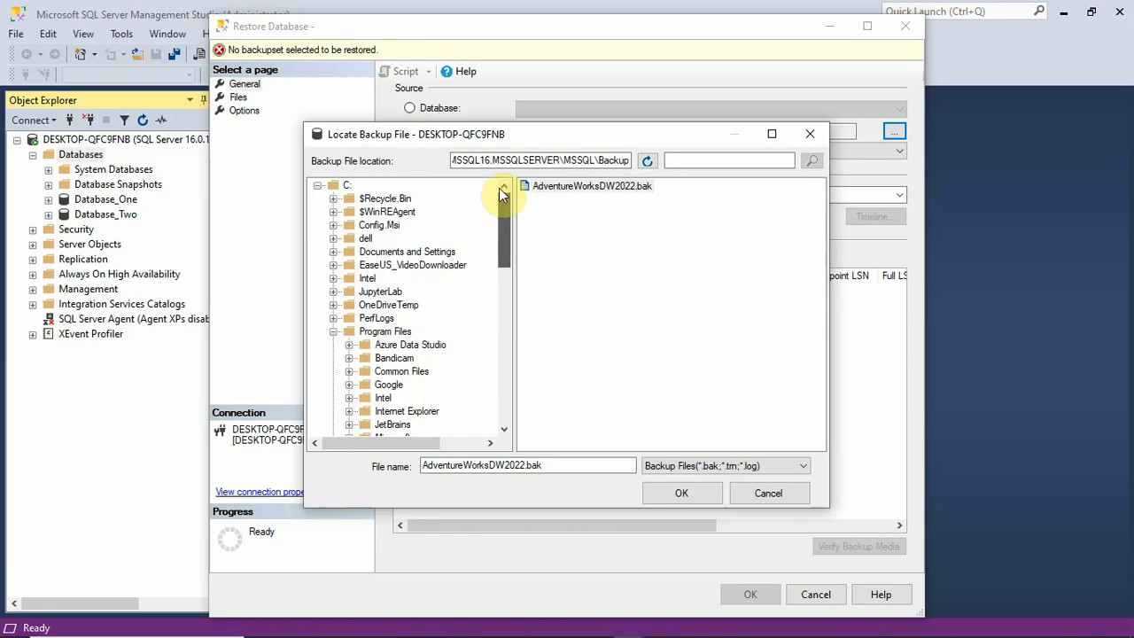
pyautogui.click(347, 185)
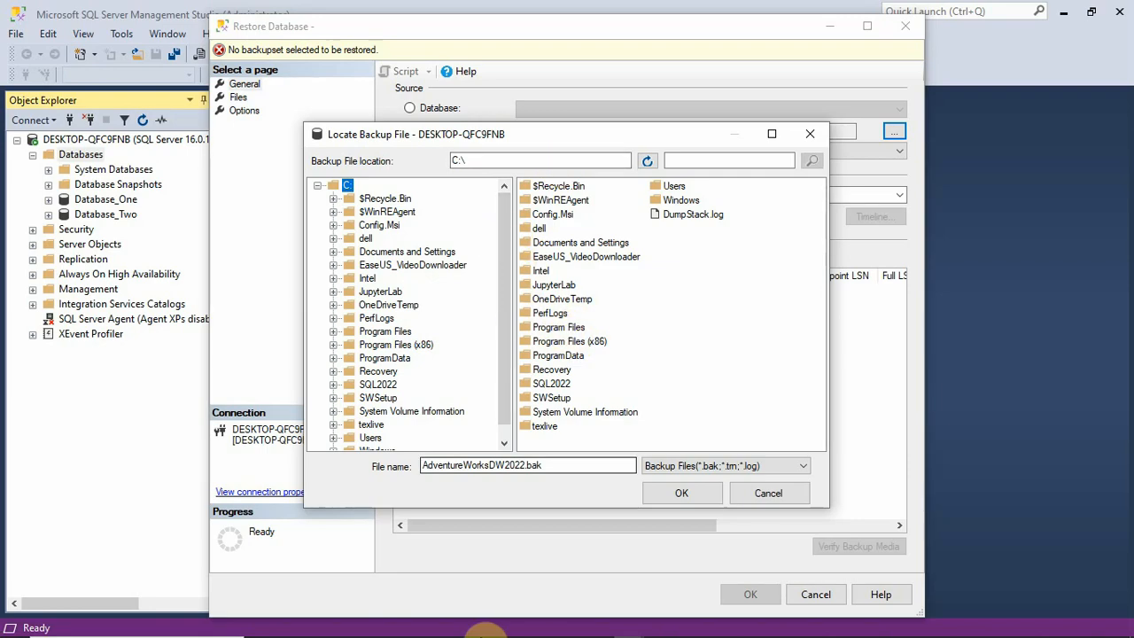
# - Copy the Backup folder's full path from File Explorer and load it as the backup file location
pyautogui.moveTo(461, 629)
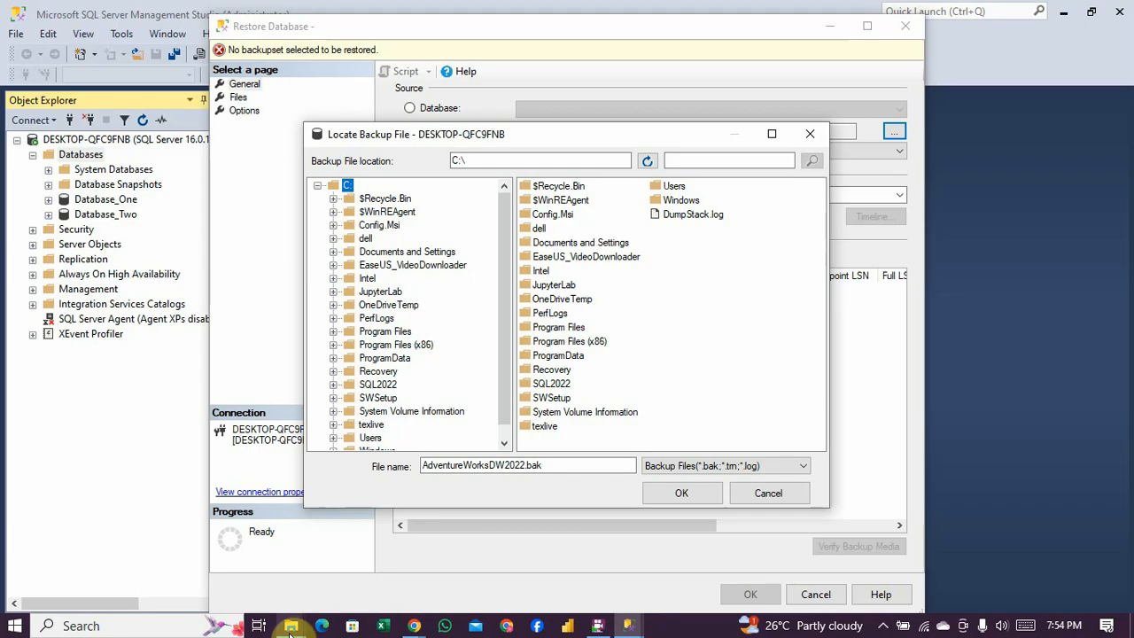
pyautogui.moveTo(291, 629)
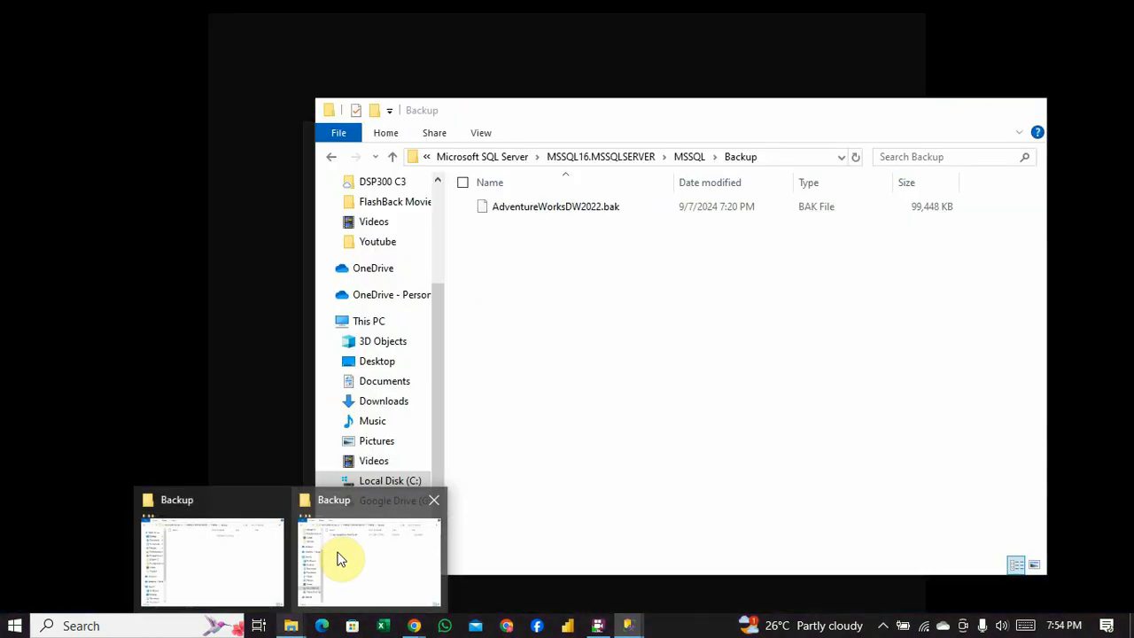
pyautogui.click(340, 559)
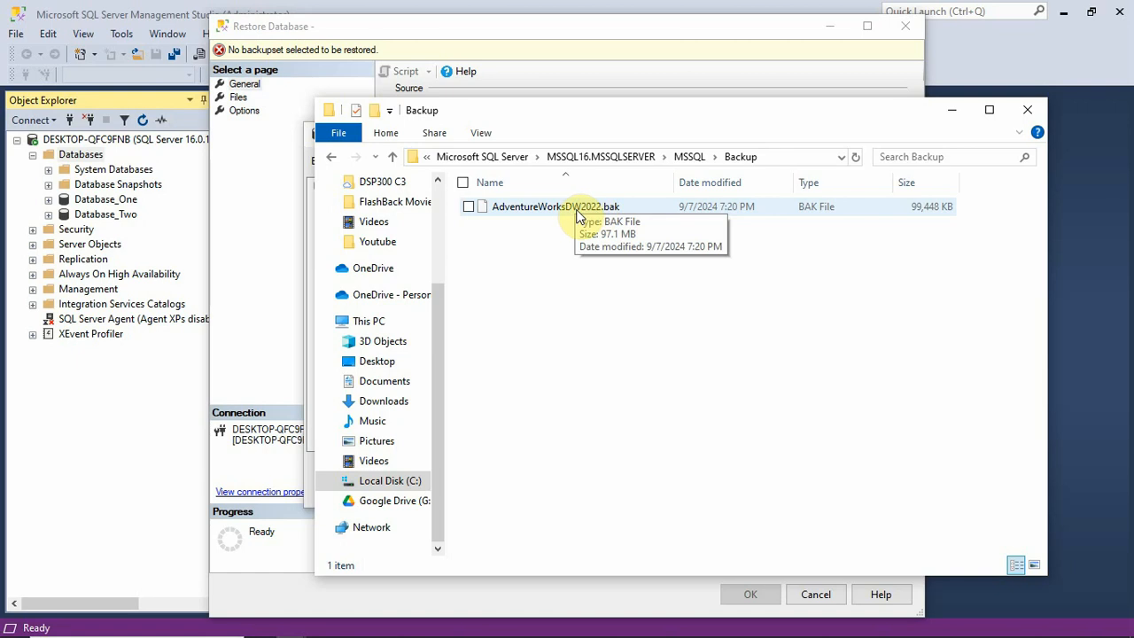
pyautogui.click(785, 157)
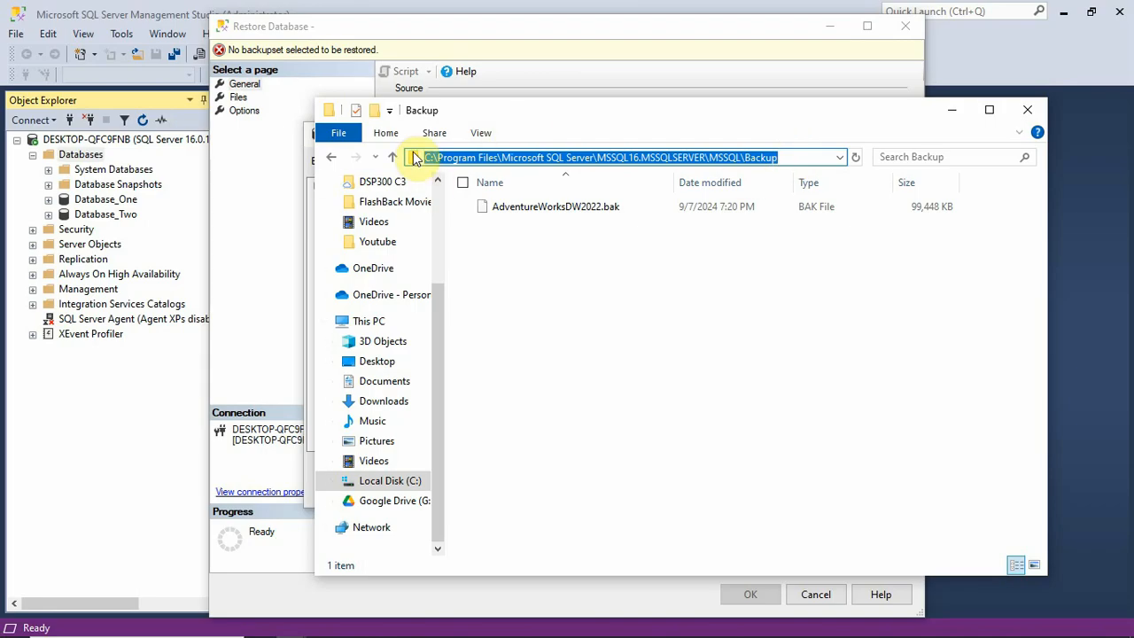
pyautogui.click(808, 157)
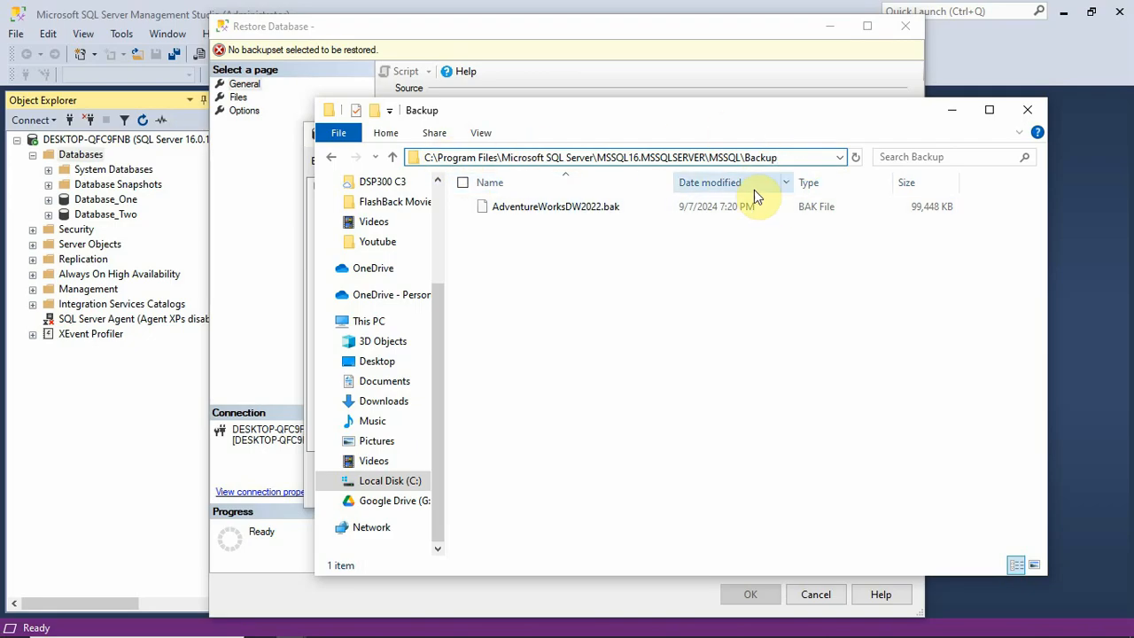
pyautogui.hotkey('ctrl', 'a')
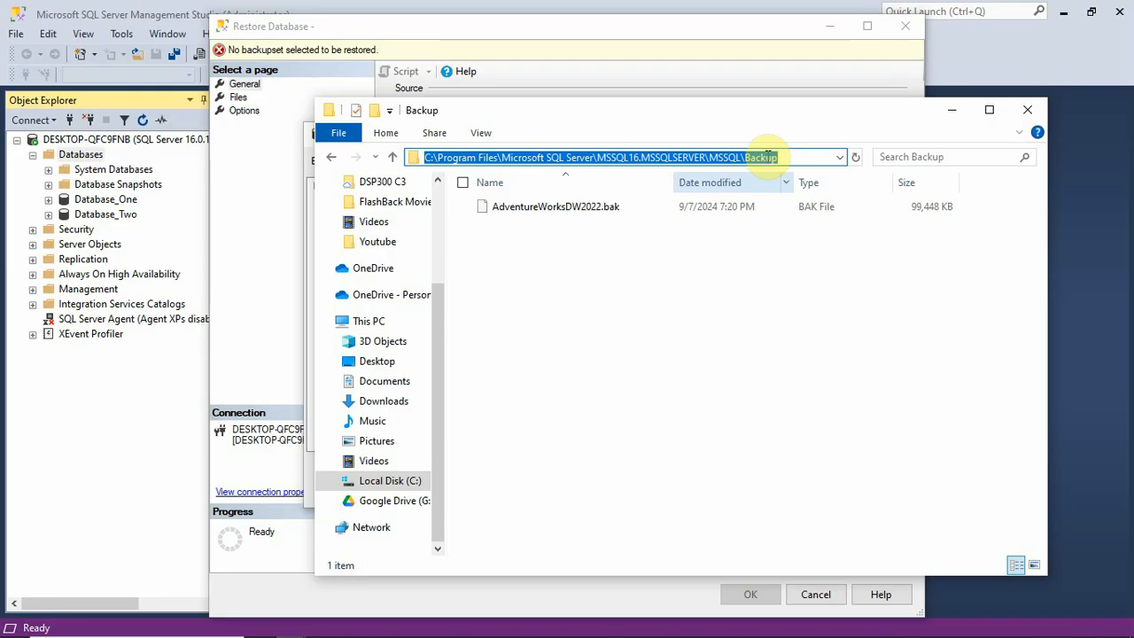
pyautogui.click(665, 51)
pyautogui.click(564, 160)
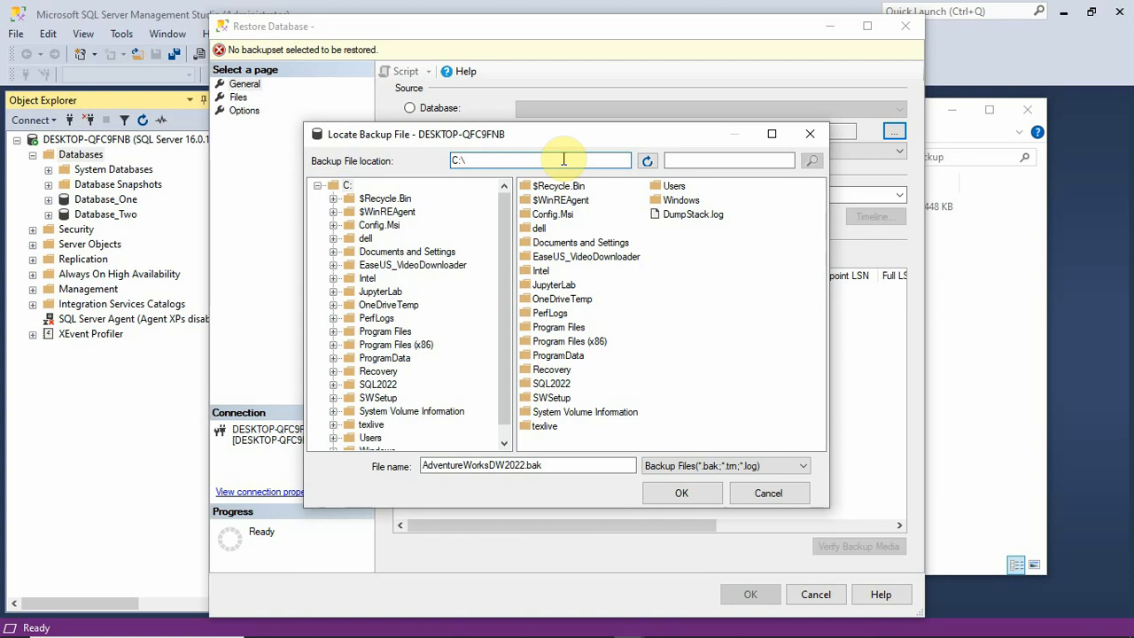
pyautogui.hotkey('ctrl', 'v')
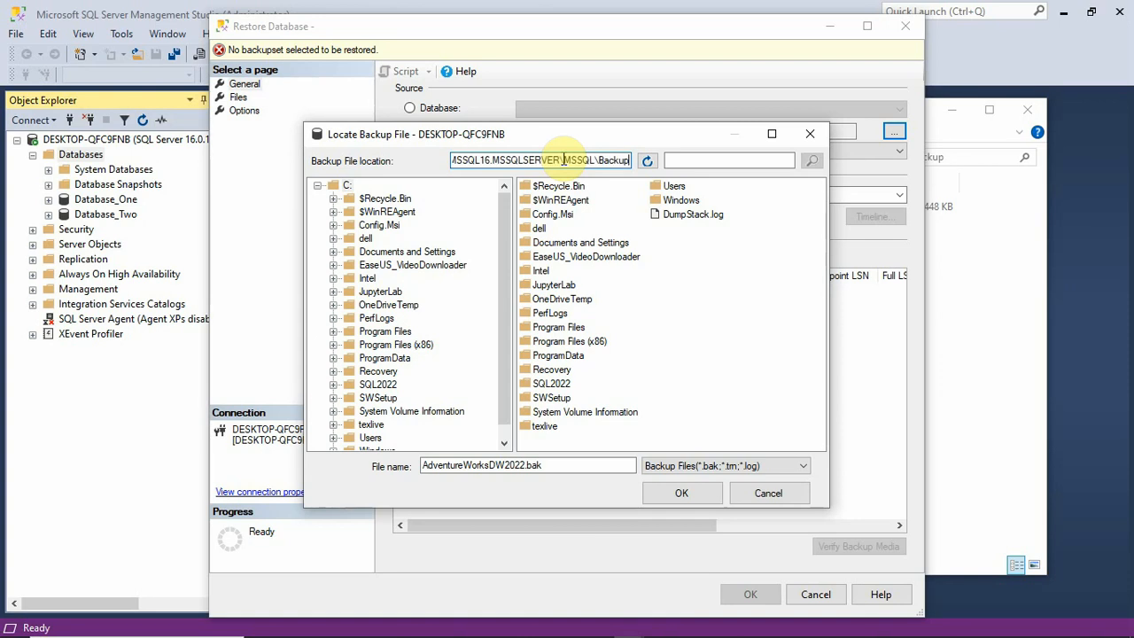
pyautogui.press('Return')
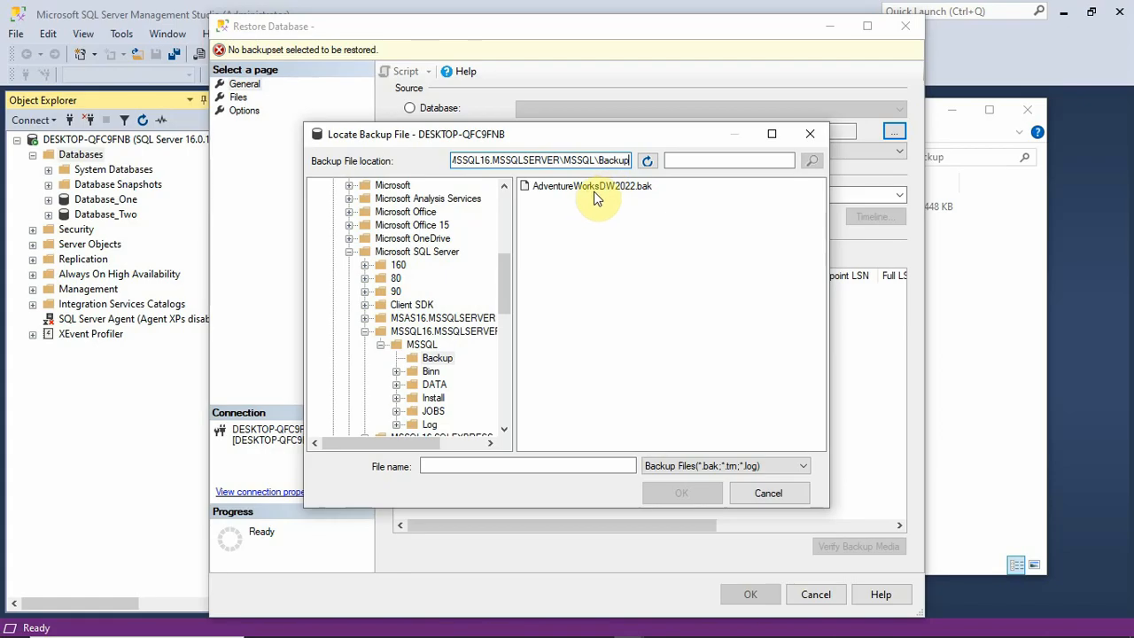
# - Clear the backup file location and set it back to the C: drive root
pyautogui.hotkey('ctrl', 'a')
pyautogui.hotkey('ctrl', 'c')
pyautogui.press('BackSpace')
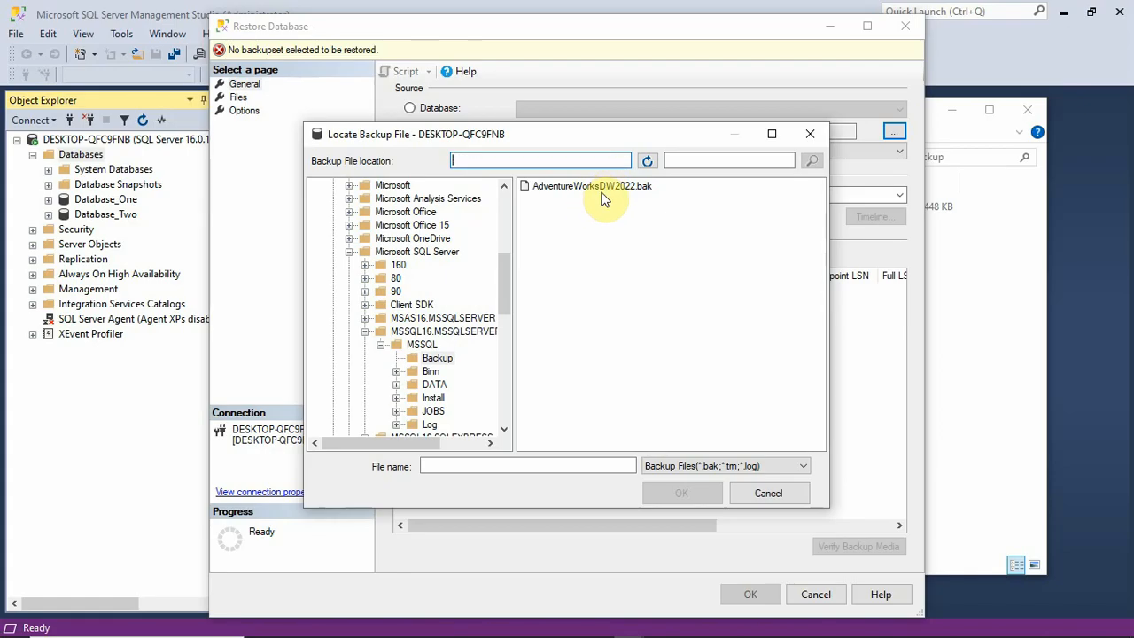
pyautogui.moveTo(507, 275); pyautogui.dragTo(489, 201)
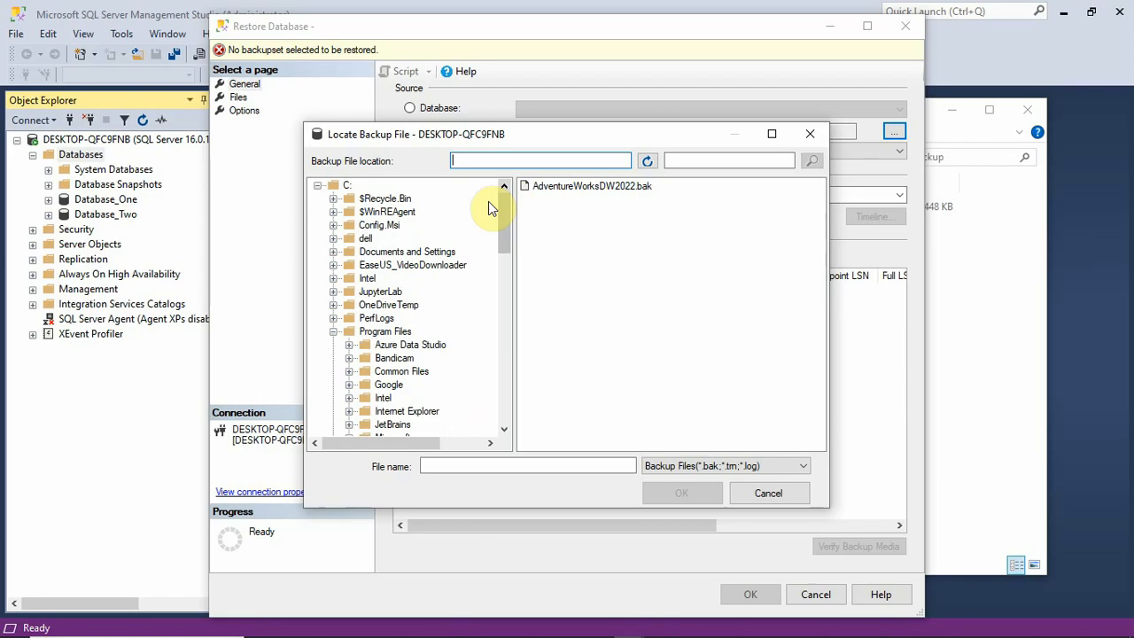
pyautogui.click(346, 187)
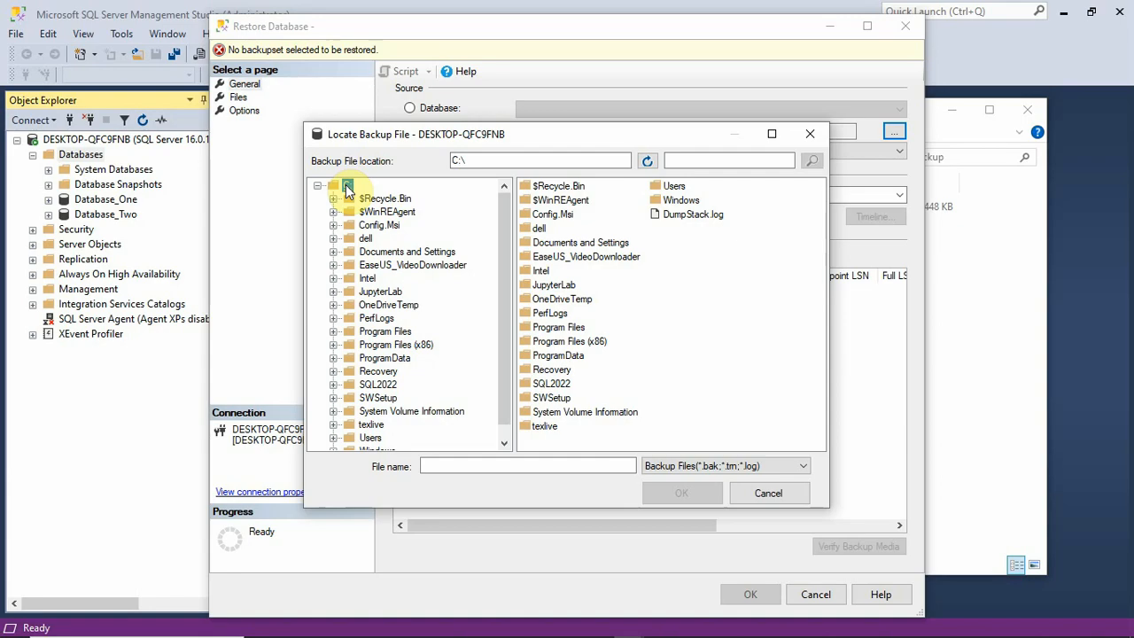
# - Replace the backup file location with the copied path of the MSSQL Backup folder and load that folder
pyautogui.doubleClick(456, 160)
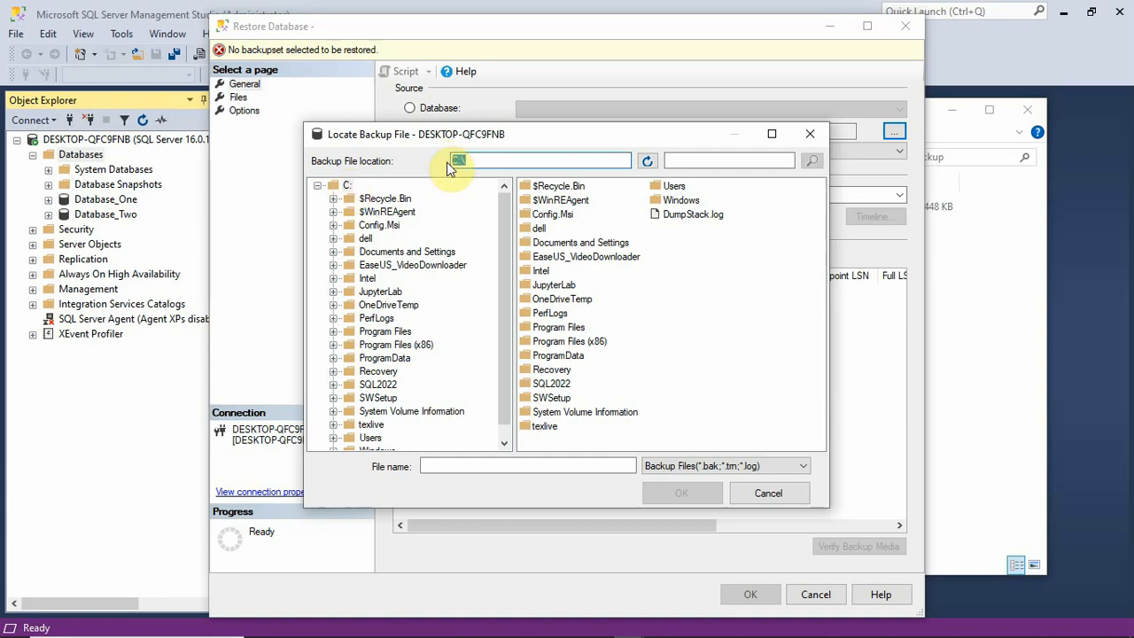
pyautogui.hotkey('ctrl', 'v')
pyautogui.press('Return')
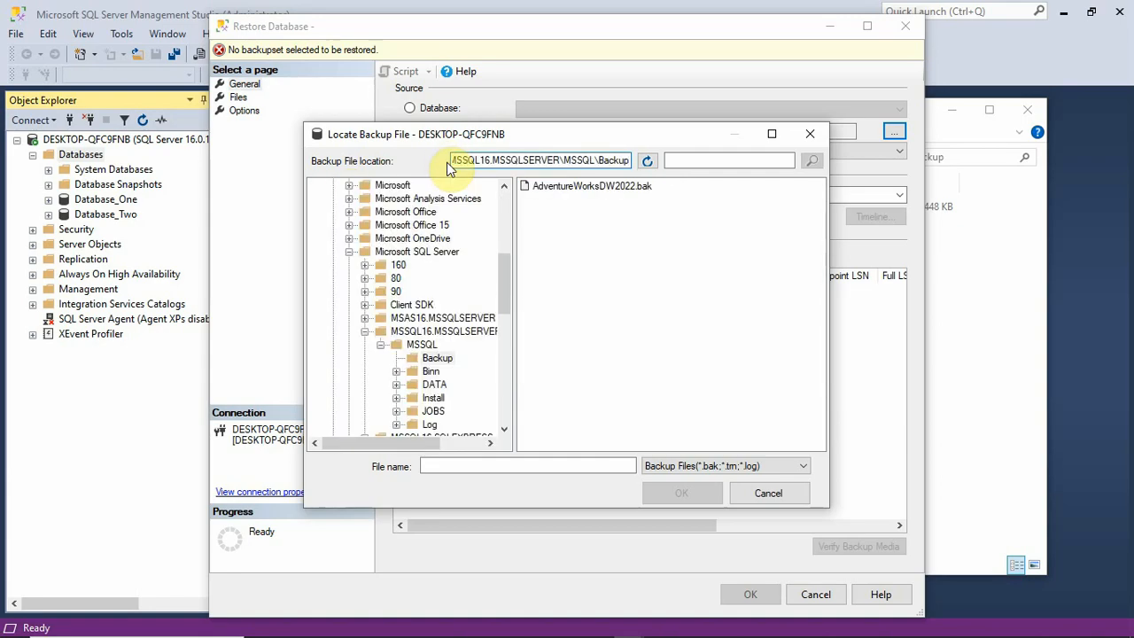
# - Add AdventureWorksDW2022.bak from the Backup folder as backup media and accept it as the restore source device
pyautogui.click(620, 188)
pyautogui.click(681, 493)
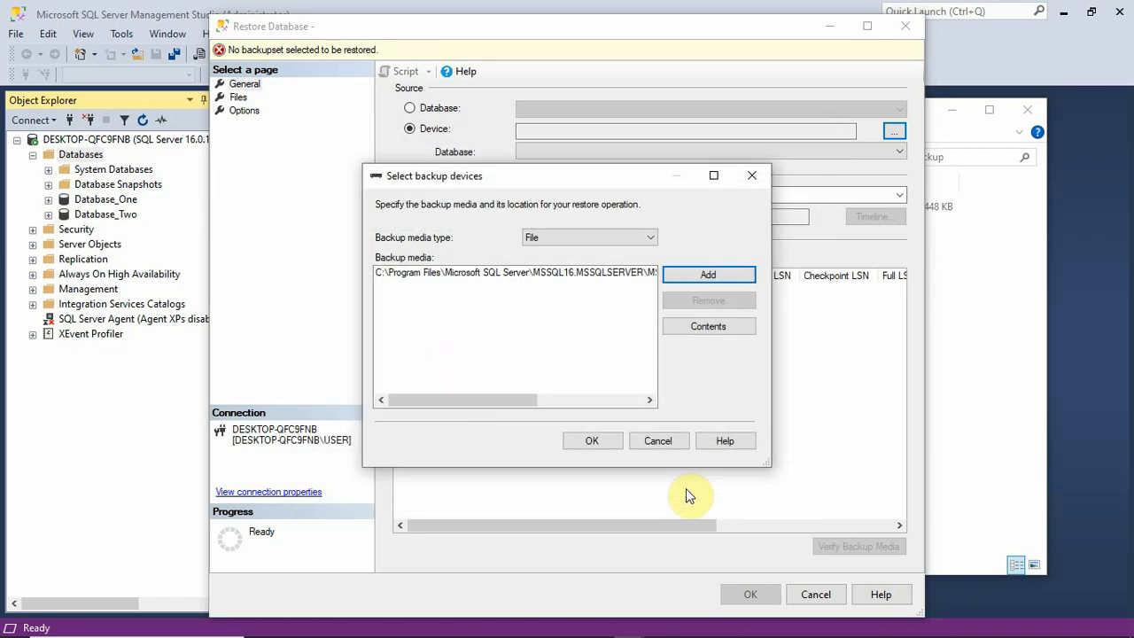
pyautogui.click(592, 441)
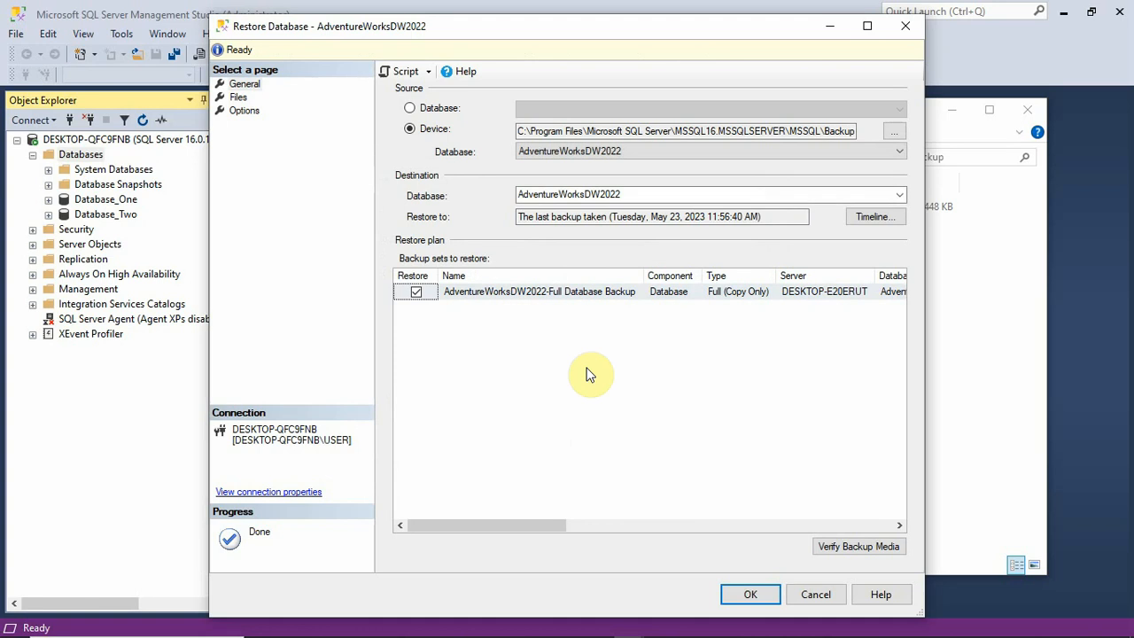
# - Run the restore of the AdventureWorksDW2022 database, dismiss the completion message, and minimize the File Explorer window
pyautogui.click(749, 595)
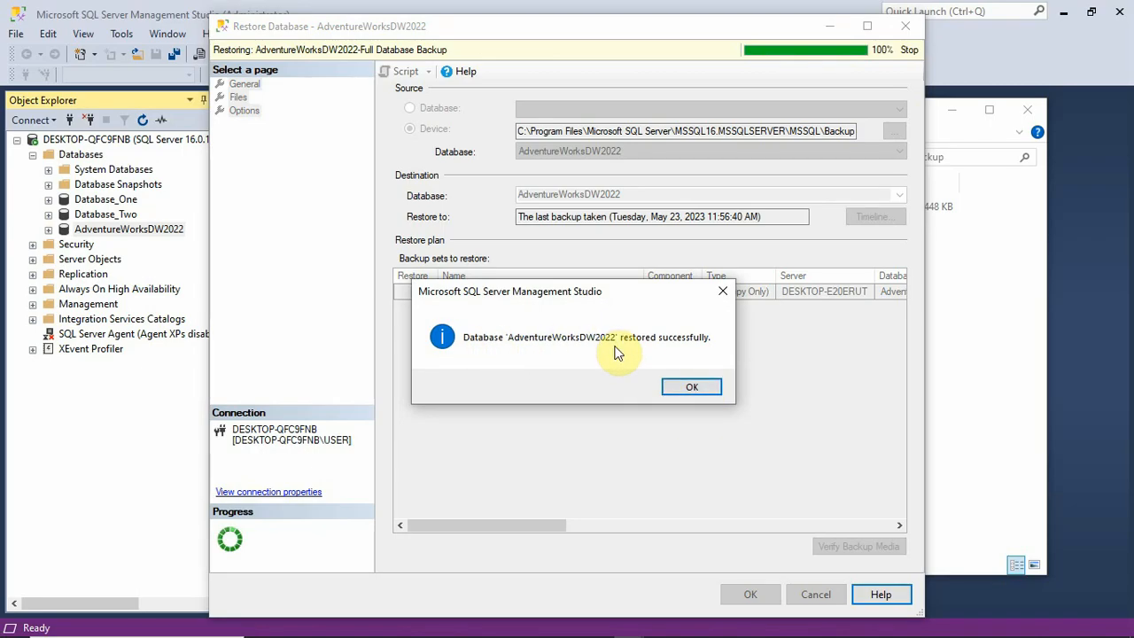
pyautogui.click(689, 388)
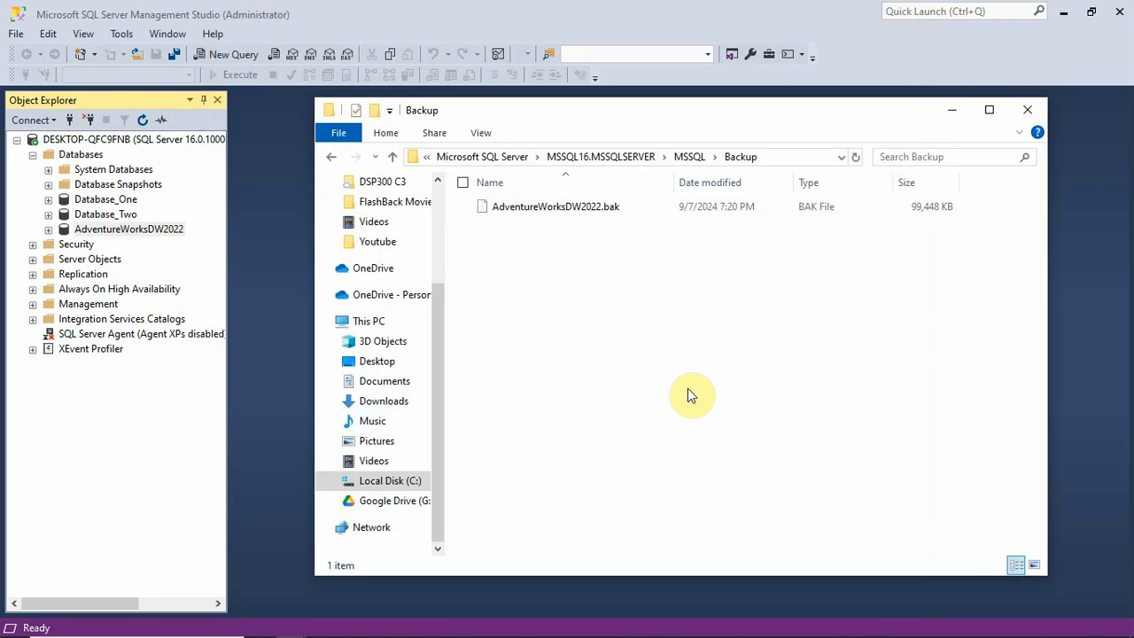
pyautogui.click(952, 110)
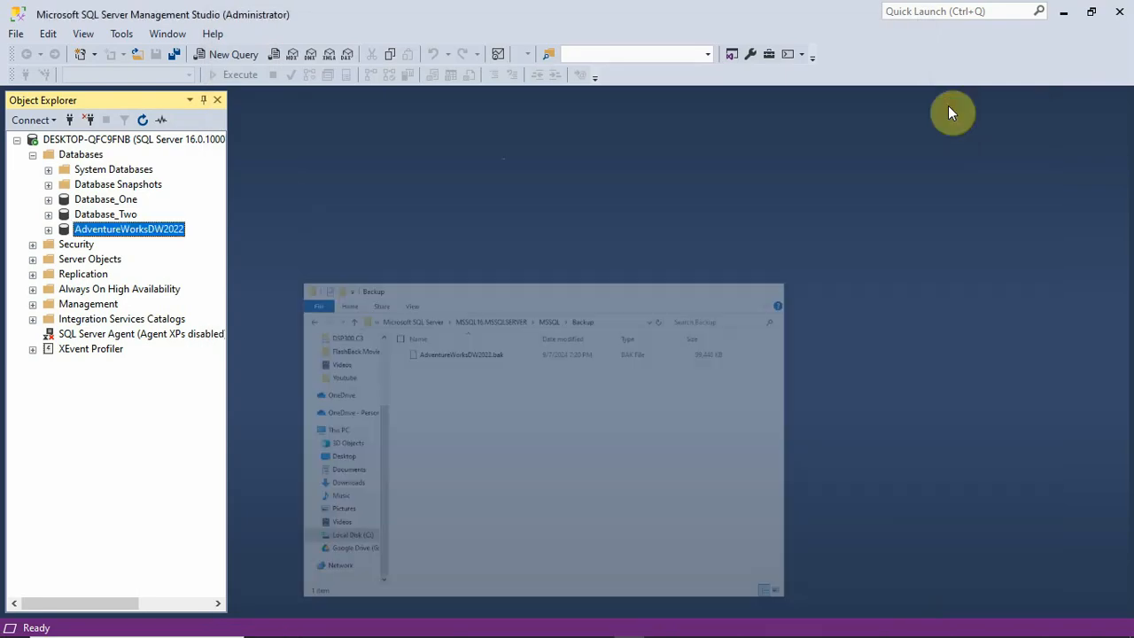